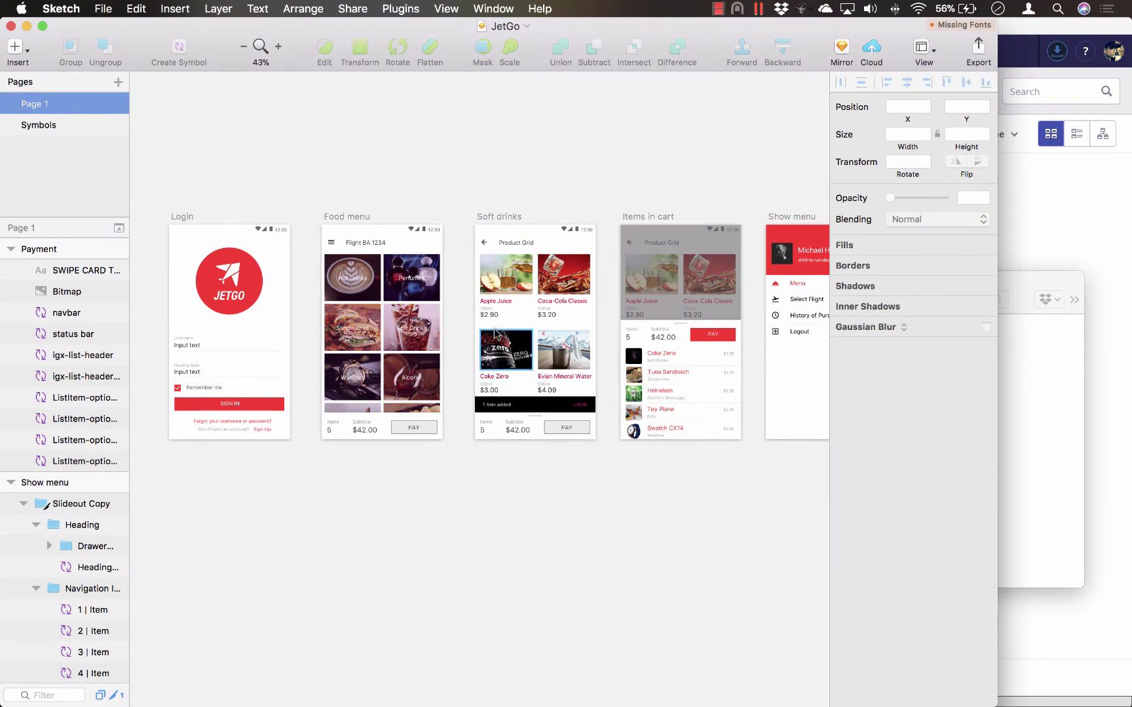
# Step: Download the Sketch plugin from Indigo Studio and install the Indigo Studio 1.0.0 exporter into Sketch
pyautogui.click(1073, 222)
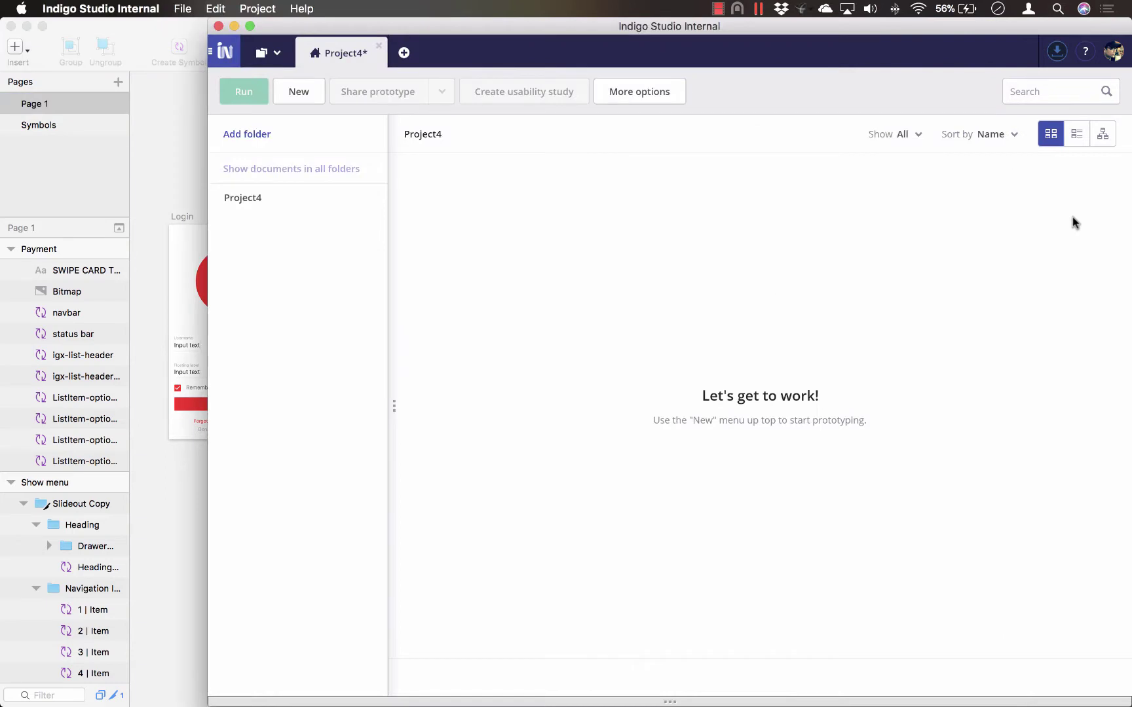
pyautogui.click(637, 95)
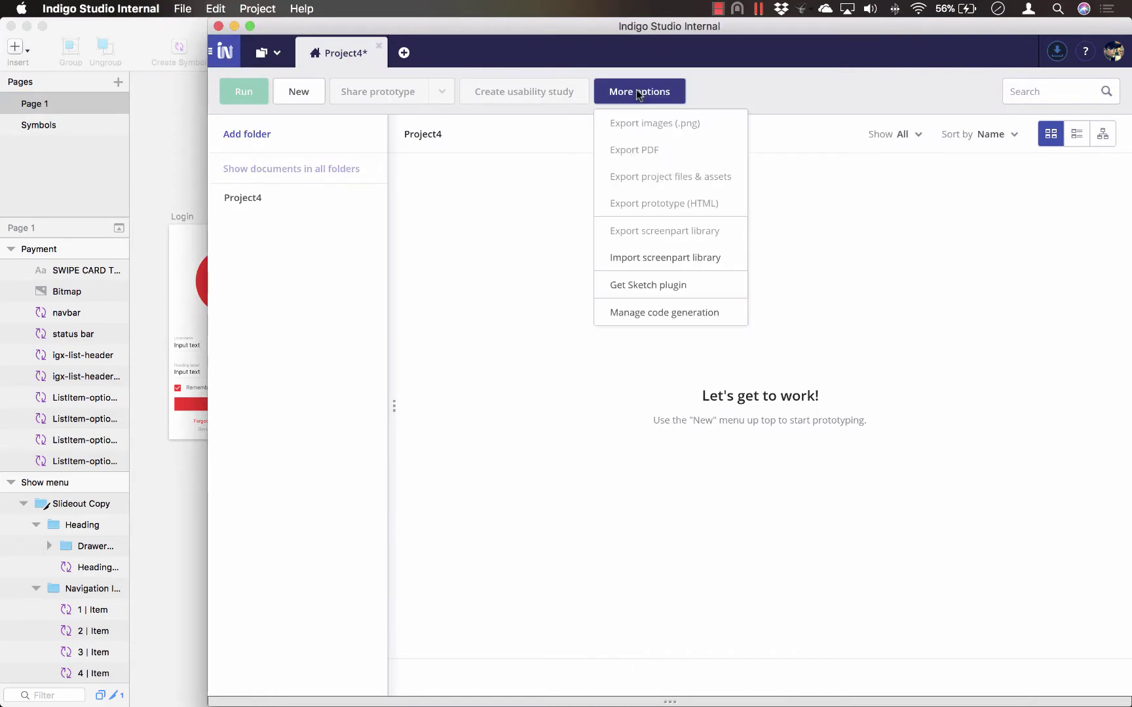
pyautogui.click(636, 281)
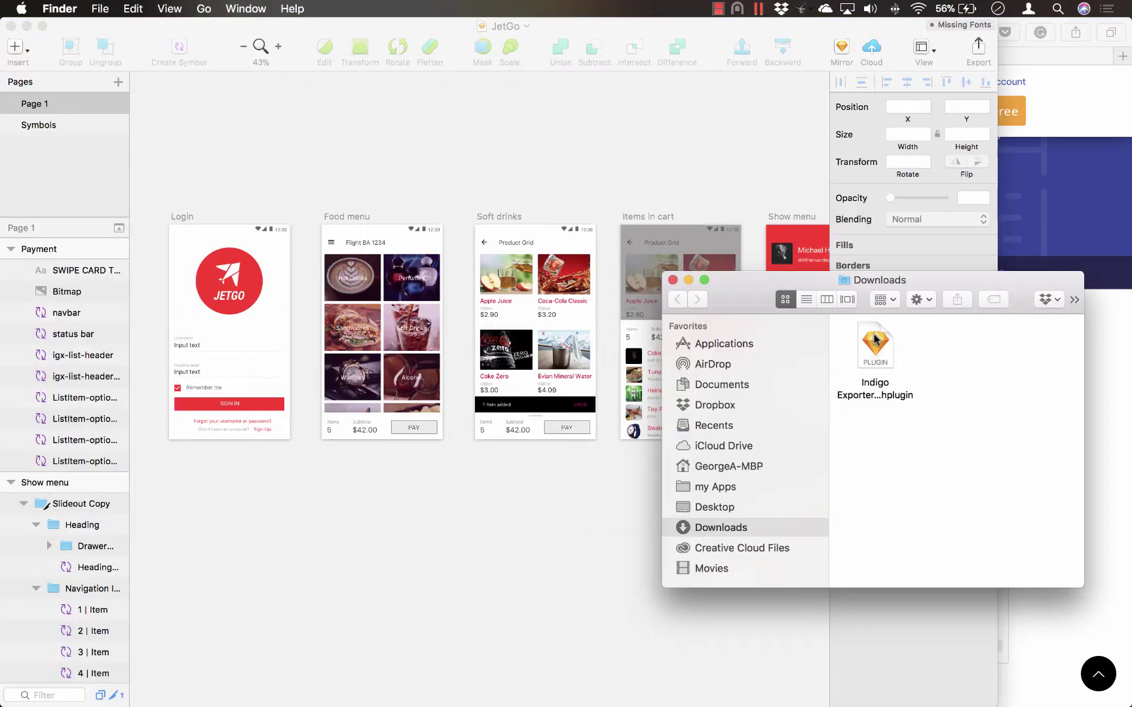
pyautogui.doubleClick(875, 338)
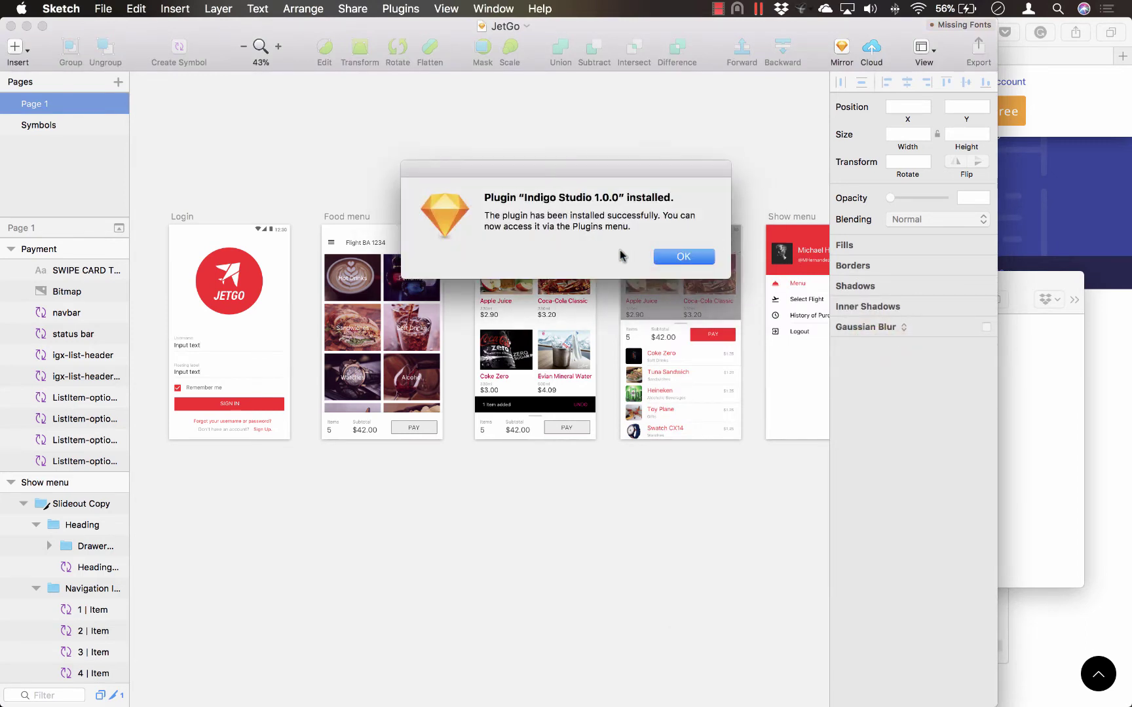
# Step: Dismiss the plugin-installed confirmation and show the Indigo Studio export options in Sketch's Plugins menu
pyautogui.click(684, 257)
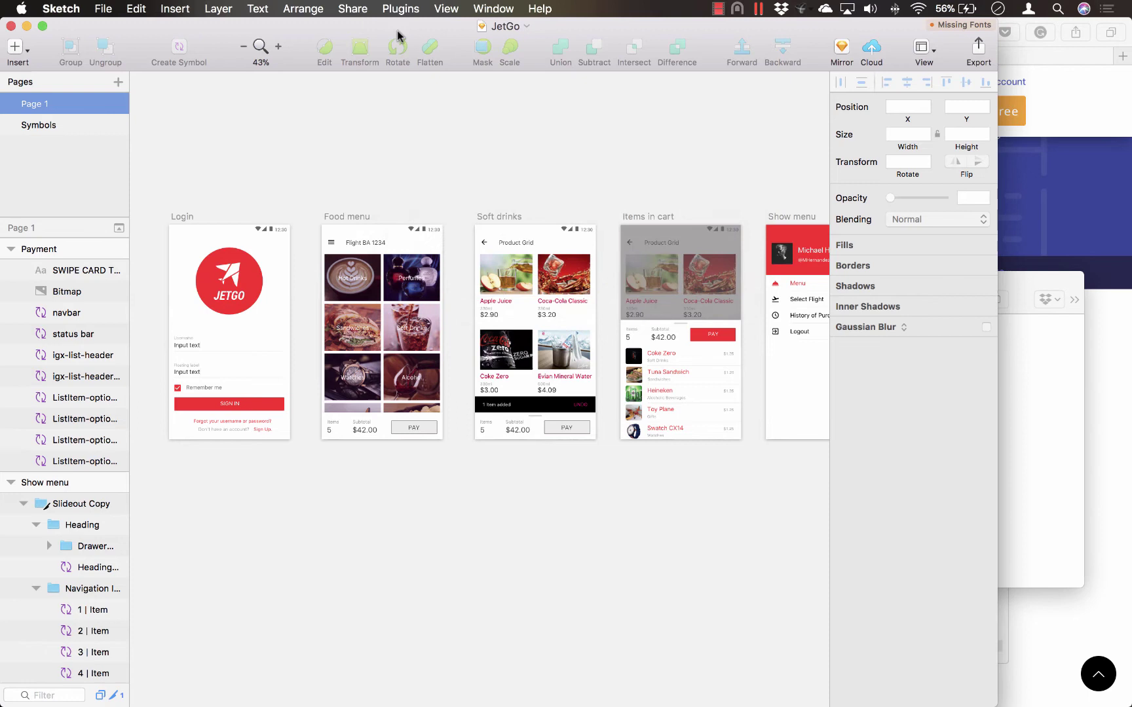
pyautogui.click(403, 10)
pyautogui.moveTo(424, 28)
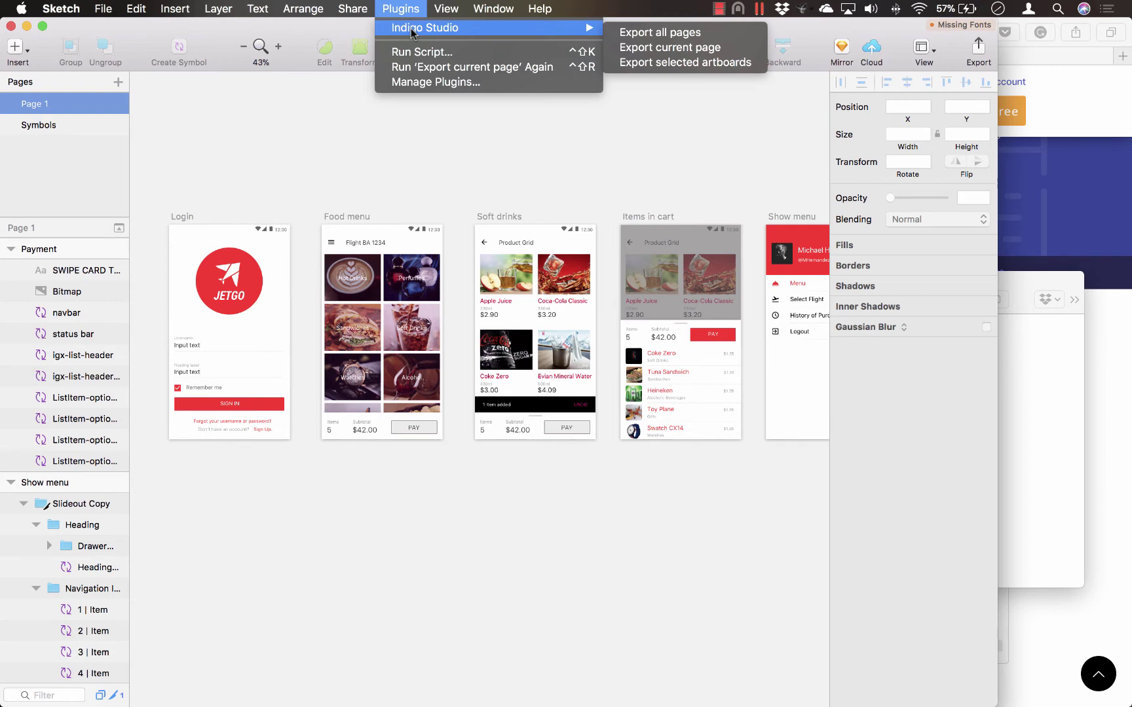
# Step: Export the current page with phone settings as JetGo.indigo on the Desktop, then open jetgo.proj in Indigo Studio
pyautogui.click(674, 48)
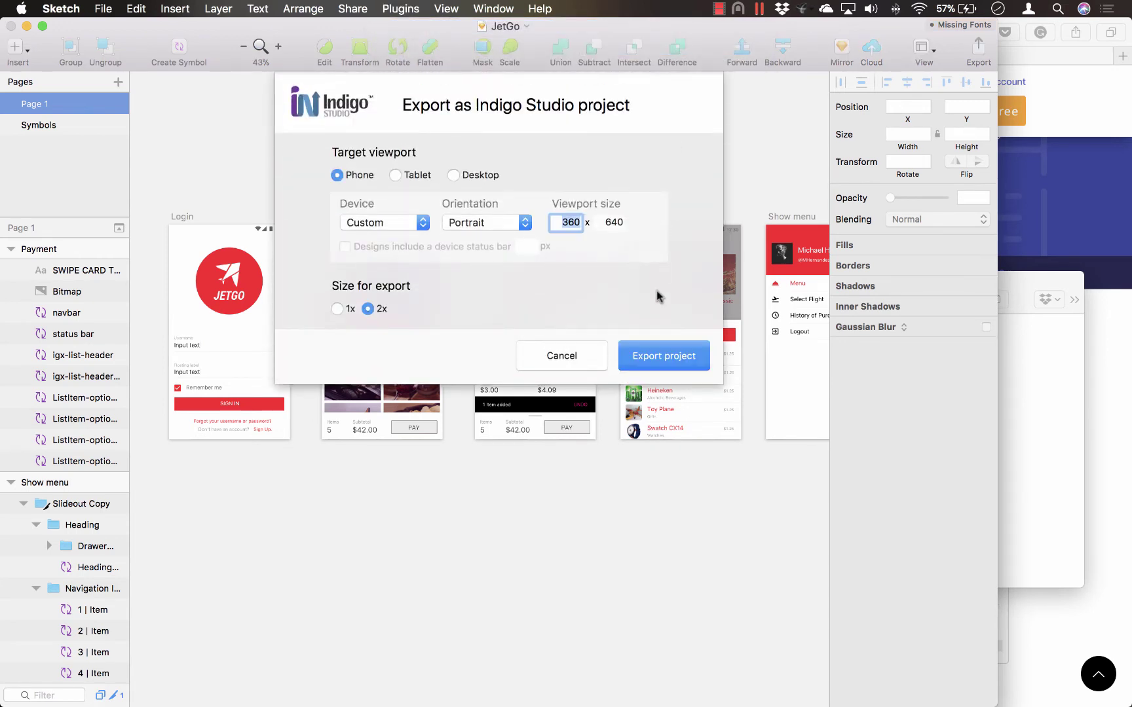
pyautogui.click(666, 363)
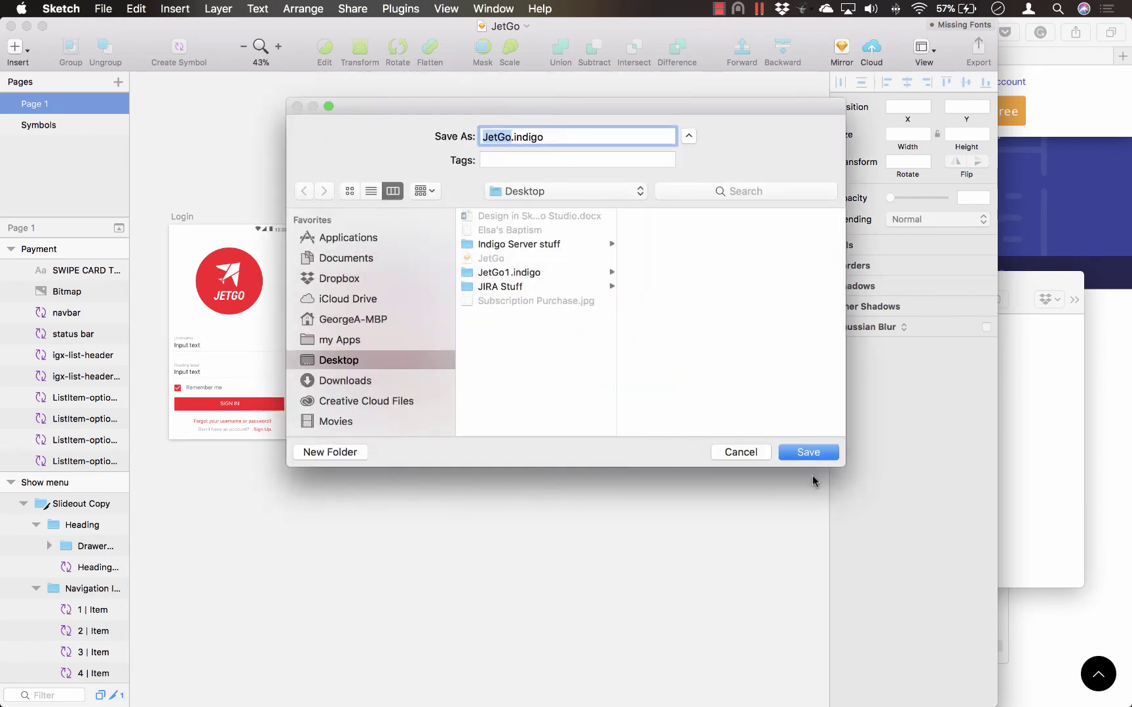
pyautogui.click(814, 454)
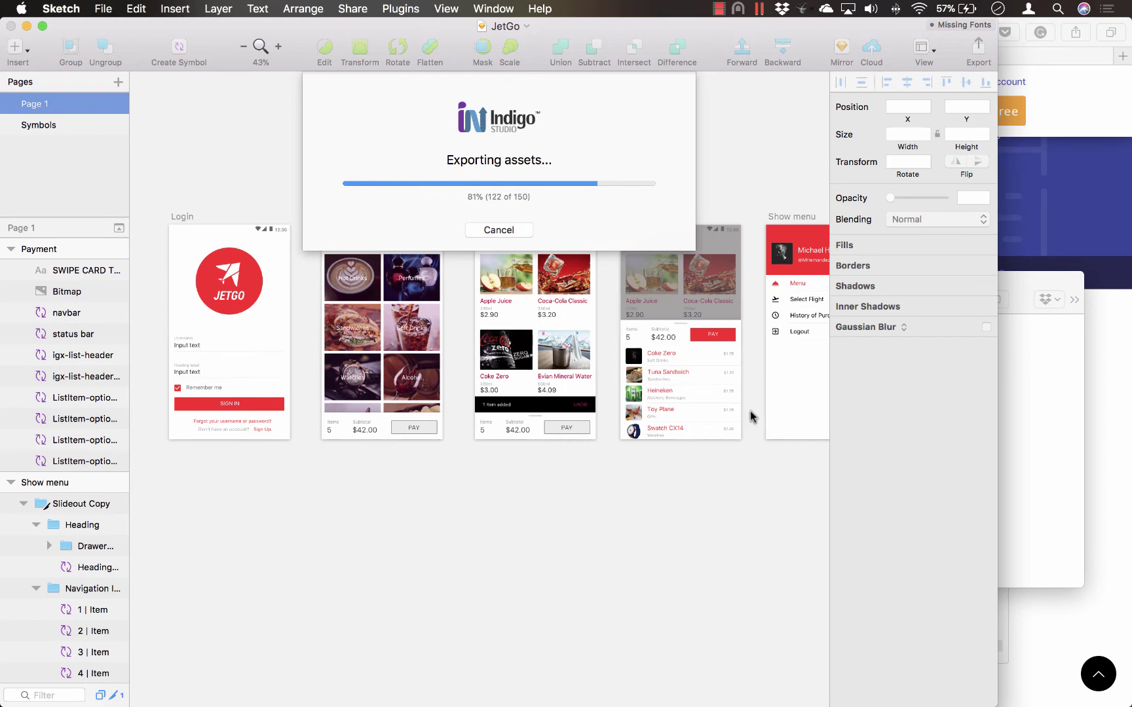
pyautogui.click(499, 228)
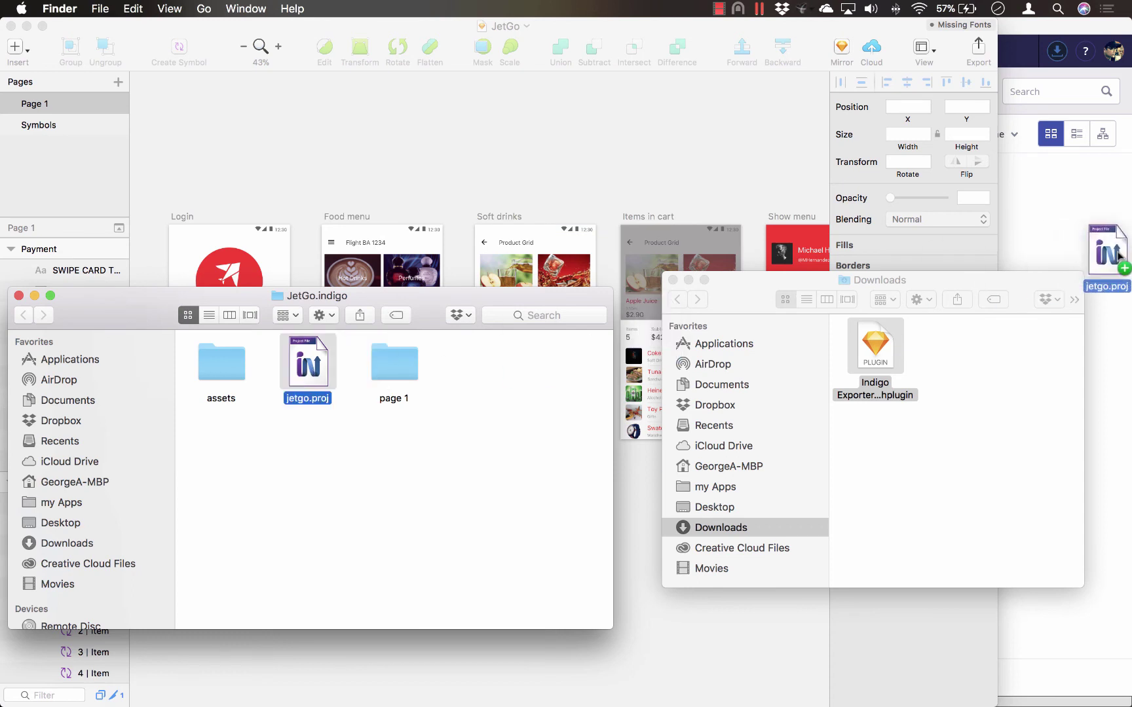
pyautogui.moveTo(309, 373); pyautogui.dragTo(1072, 217)
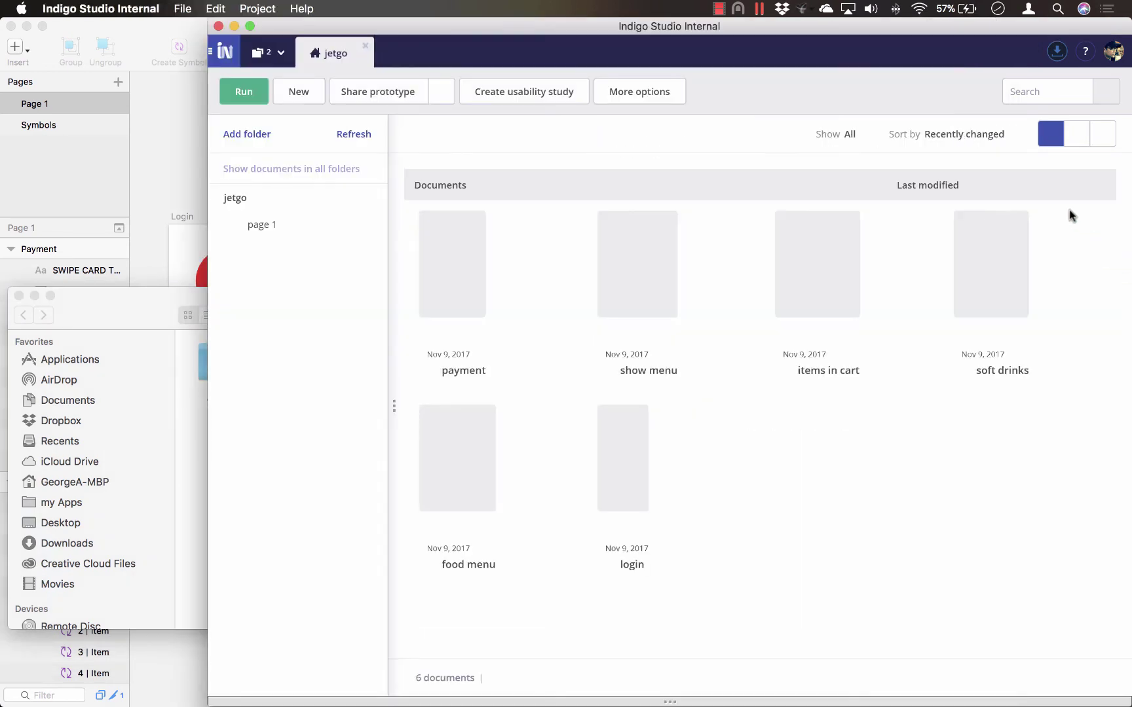